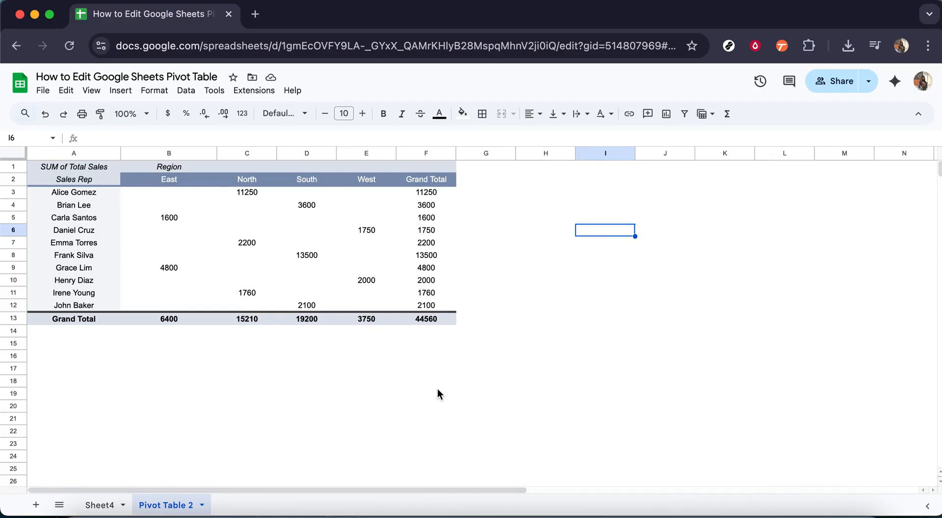
click(435, 391)
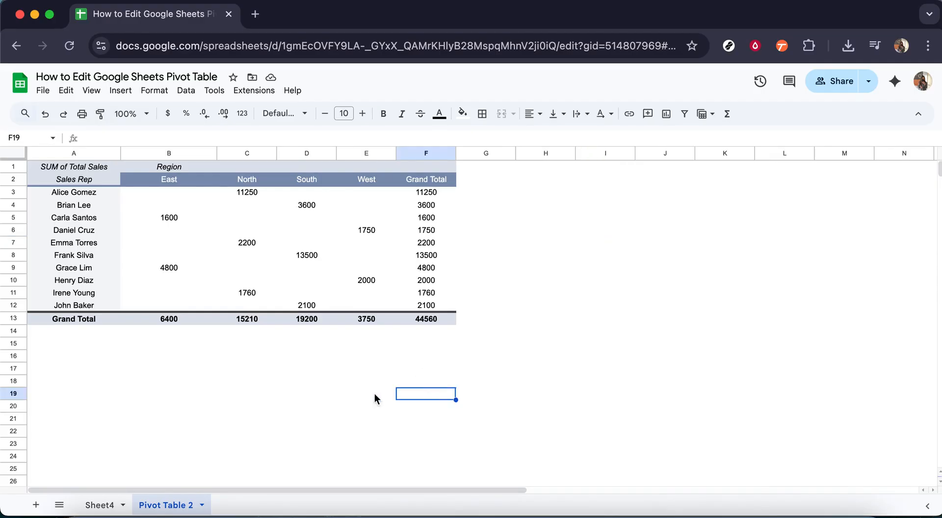
click(117, 372)
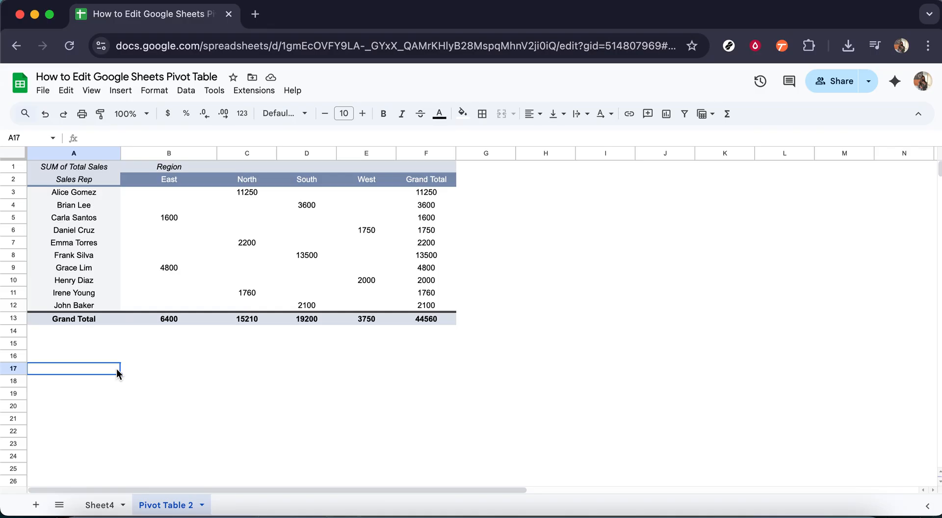
mouse_move(212, 280)
click(199, 301)
click(104, 290)
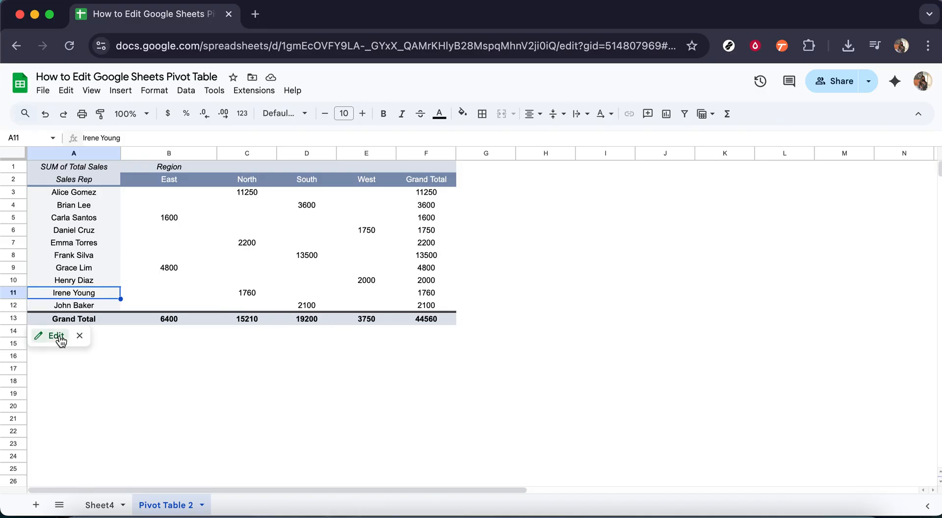
Step: Open the pivot table editor for the Sheet4!A1:J11 pivot and collapse the Suggested layouts
click(58, 336)
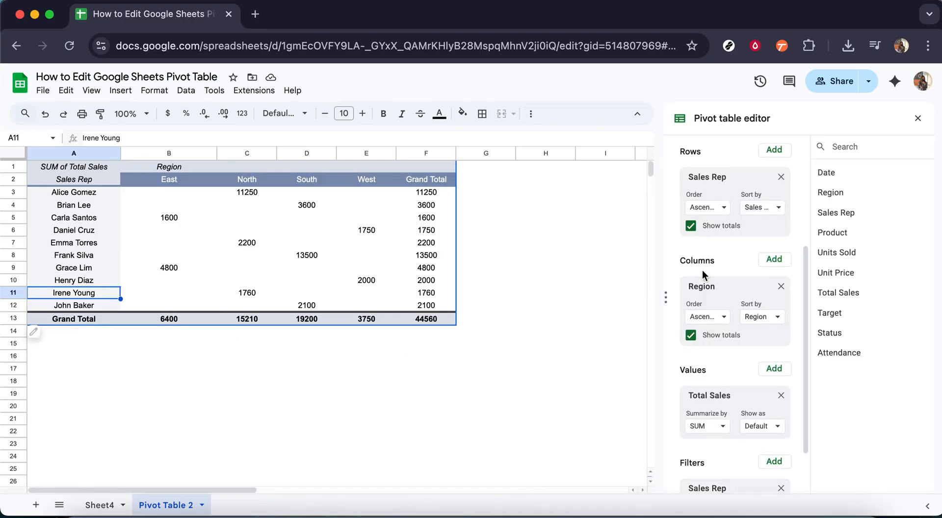
scroll(705, 270, up, 4)
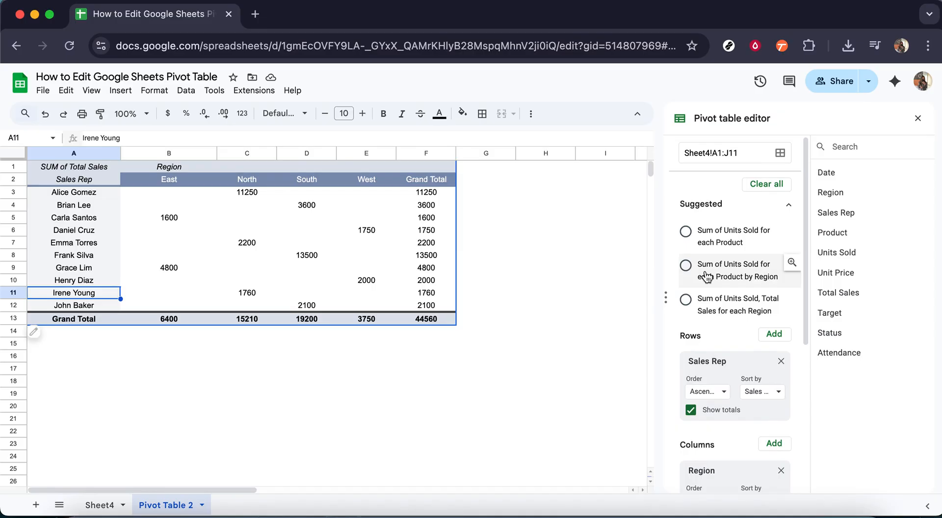
click(788, 208)
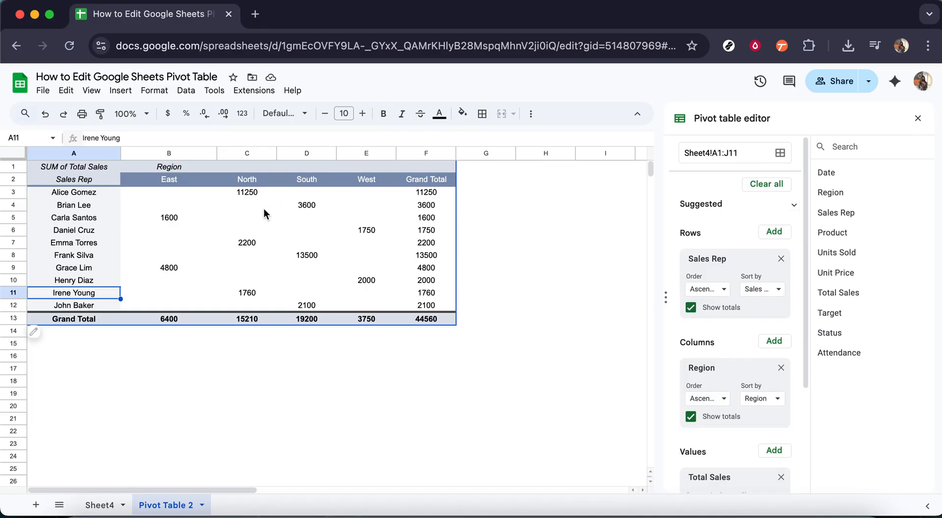
right_click(298, 216)
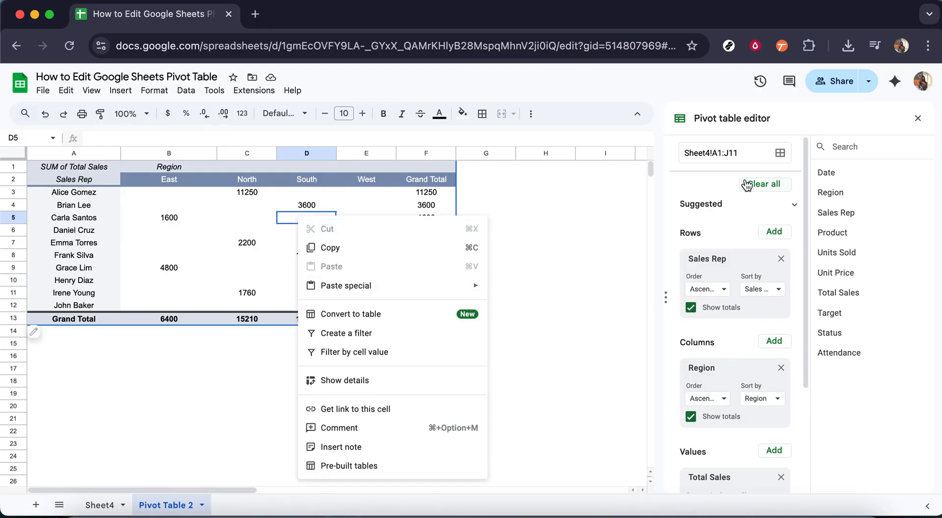
Step: Remove Total Sales from Values and Region from Columns, leaving only the Sales Rep rows
click(729, 122)
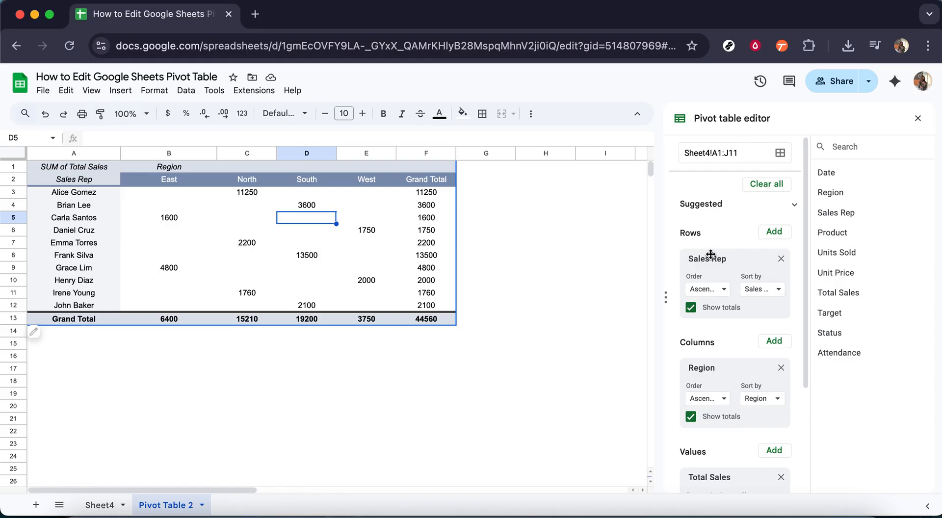
scroll(726, 361, down, 2)
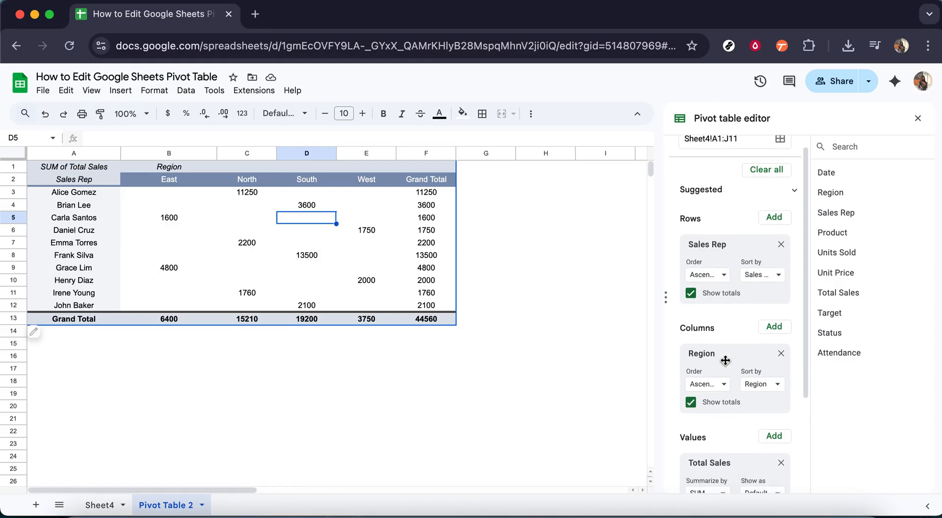
scroll(725, 359, down, 4)
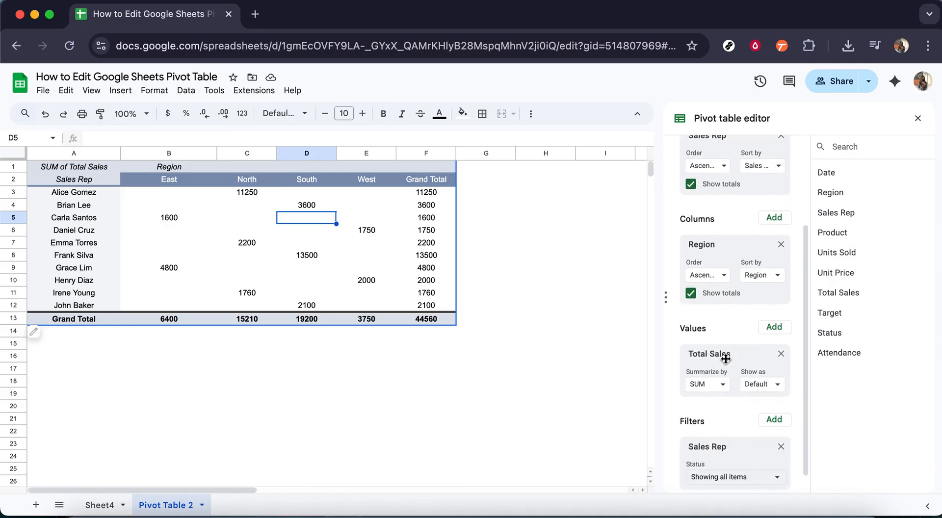
scroll(726, 360, down, 2)
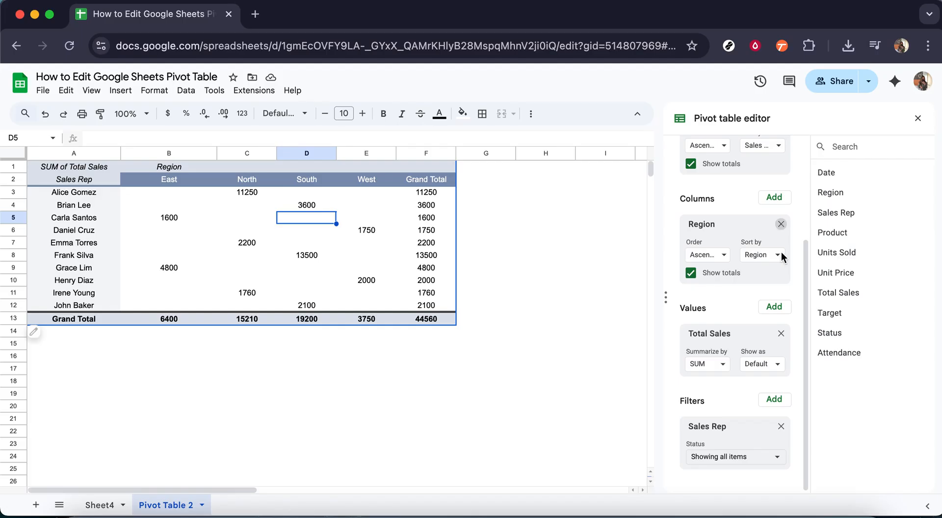
click(780, 335)
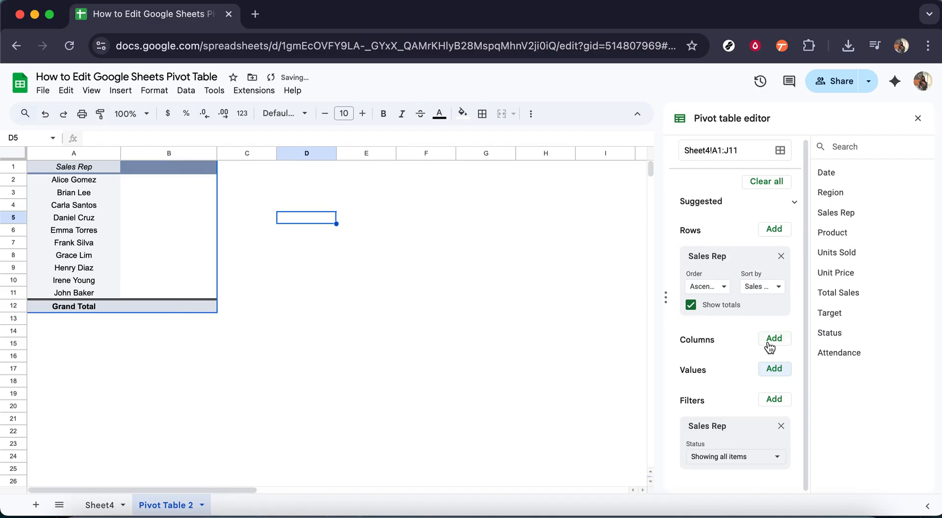
click(774, 343)
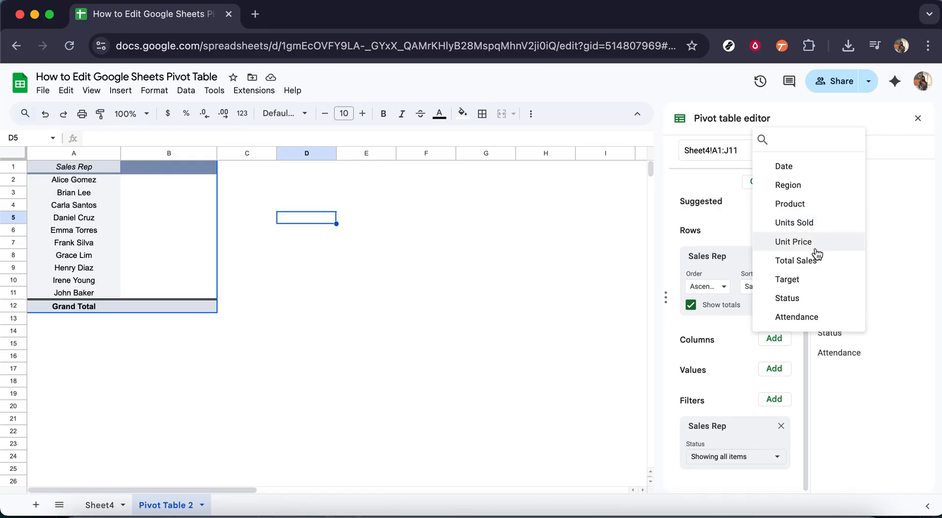
Step: Add Product as the column field and SUM of Units Sold as values, giving a Grand Total of 276
click(813, 207)
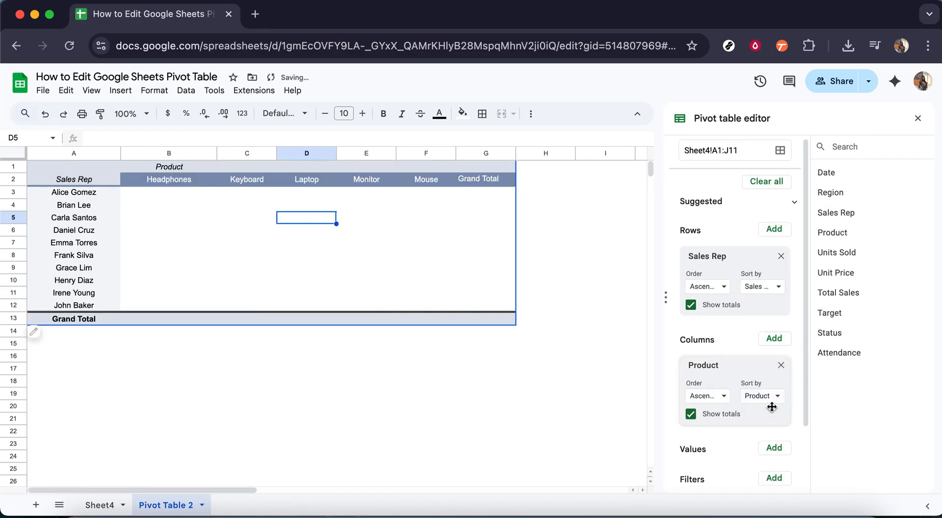
scroll(771, 406, down, 3)
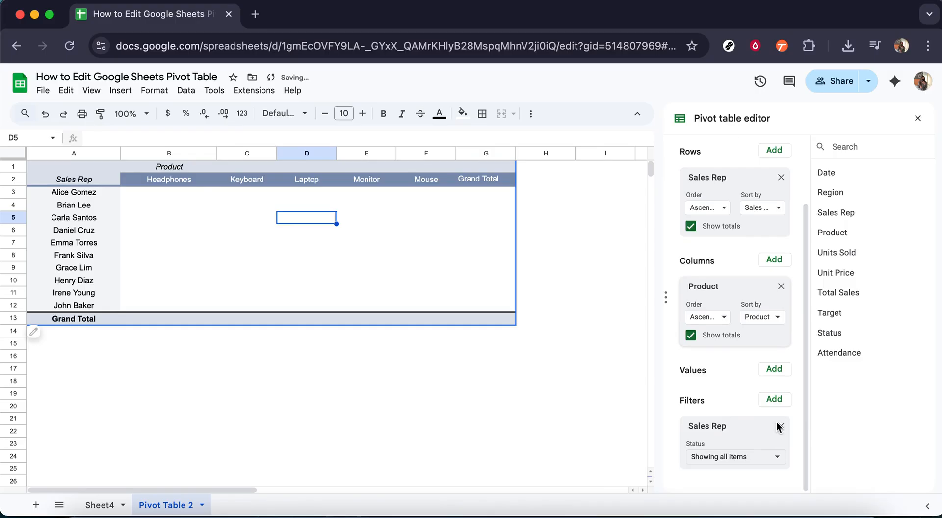
click(776, 373)
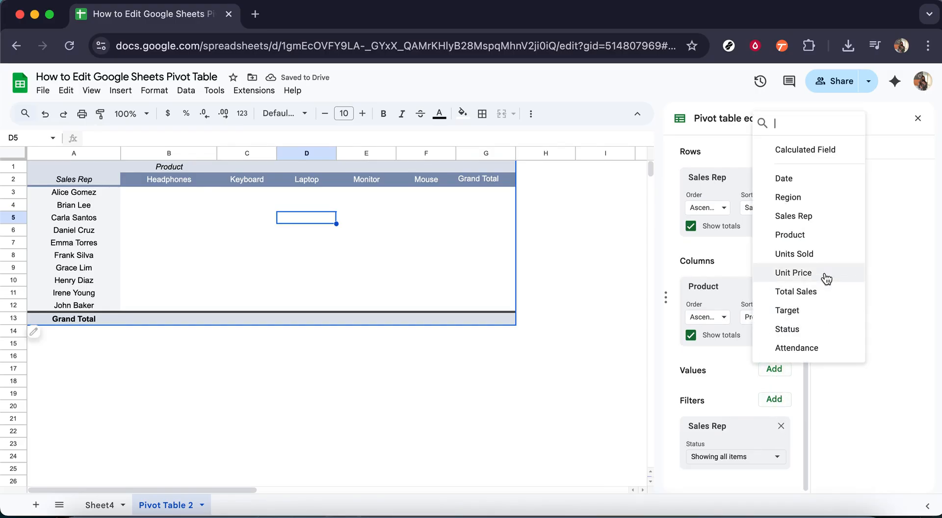
click(820, 255)
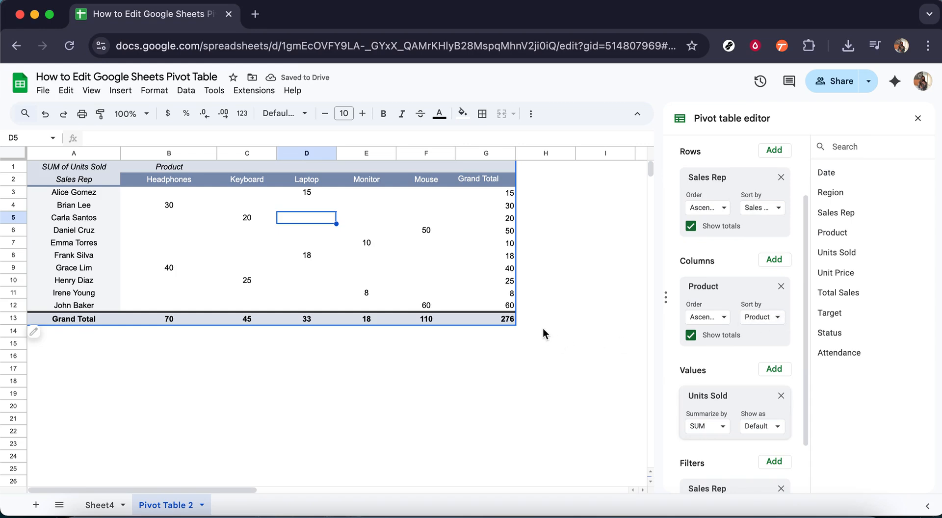
Step: Center-align the whole pivot table range A1:G13, Grand Total column included
click(546, 357)
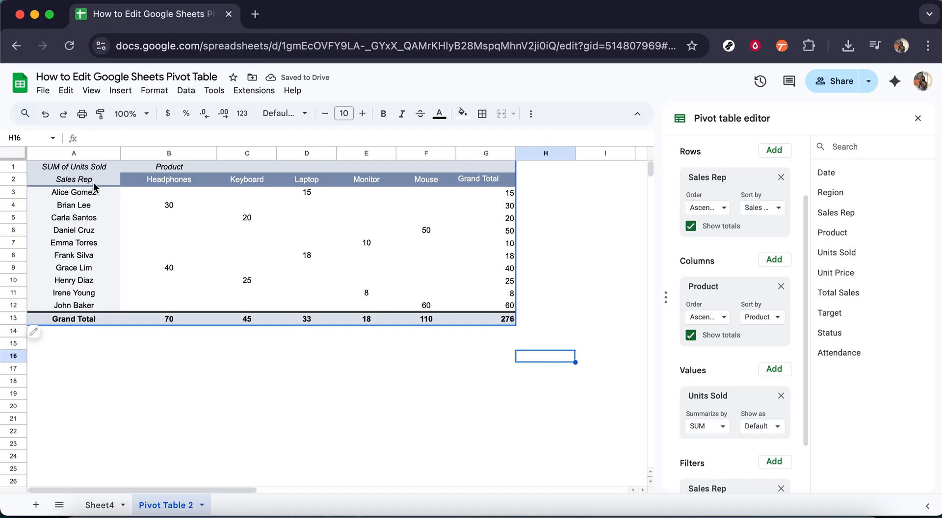
click(91, 168)
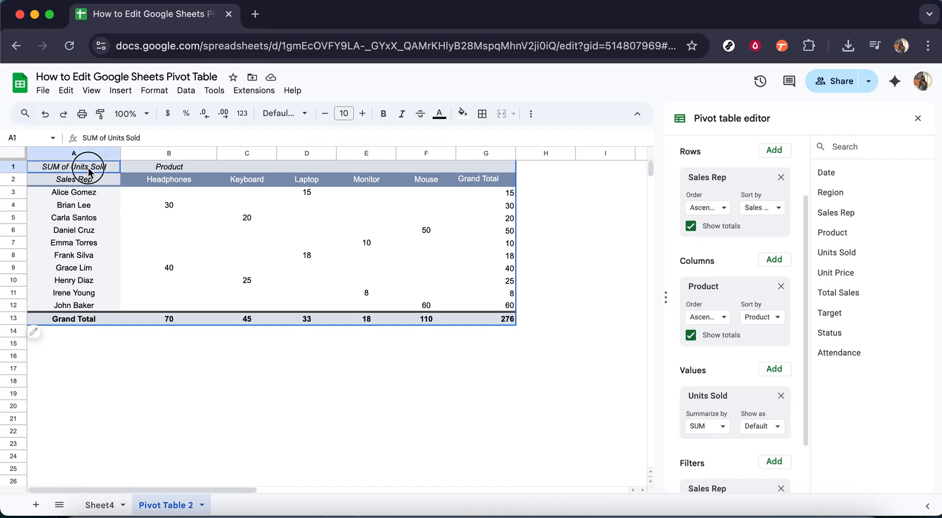
drag(257, 229, 511, 318)
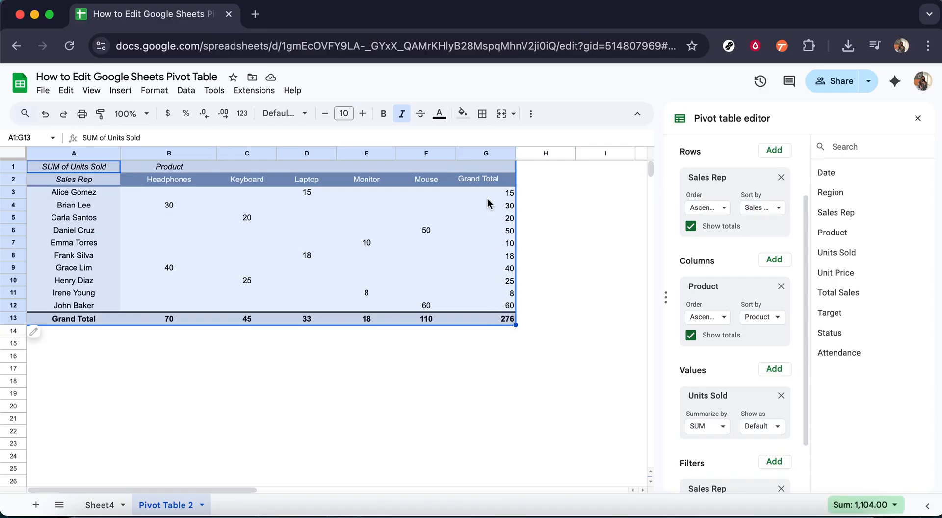
click(530, 116)
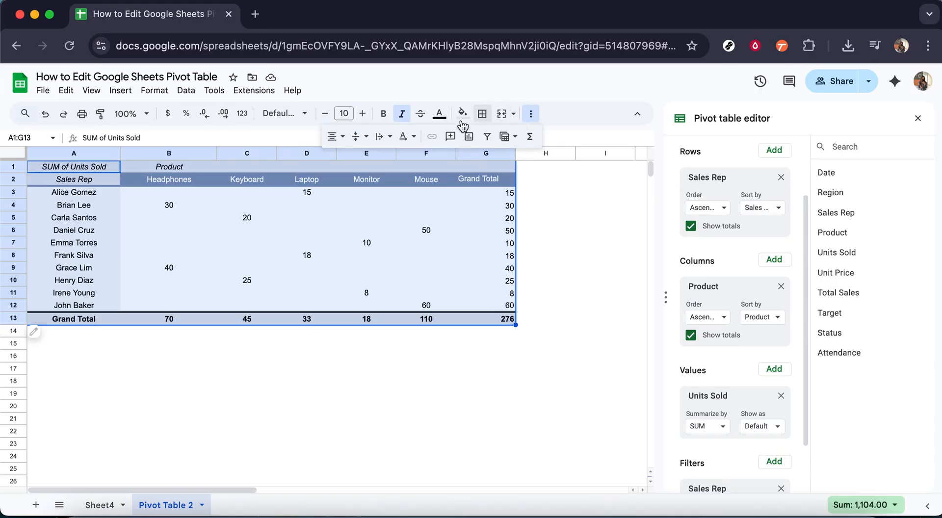
click(344, 137)
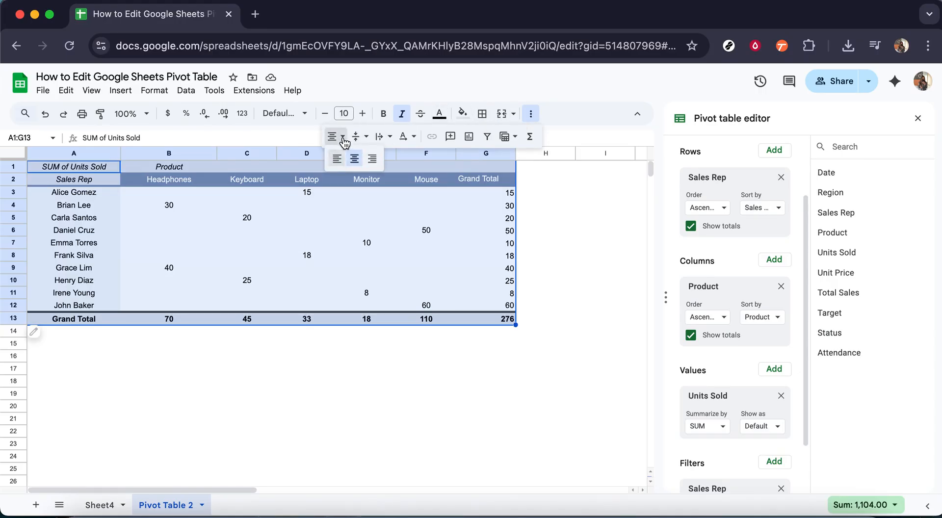
click(355, 158)
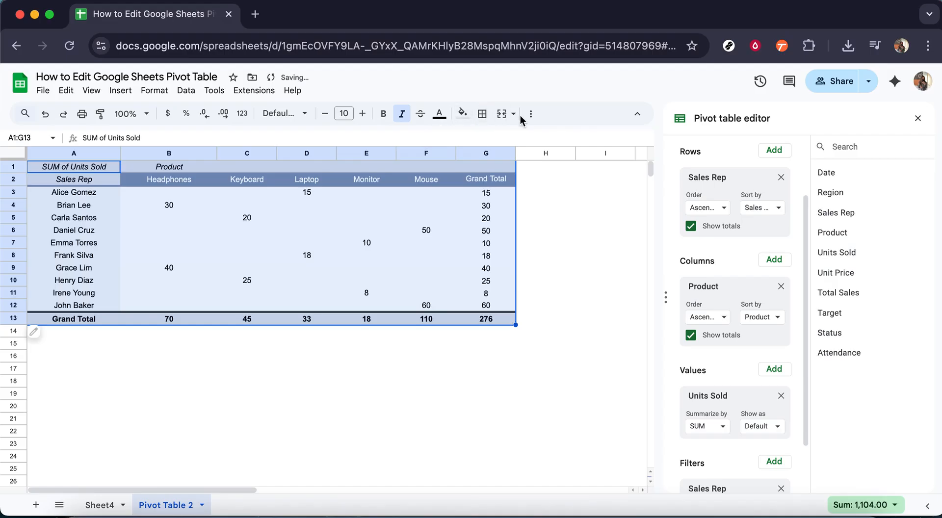
click(505, 368)
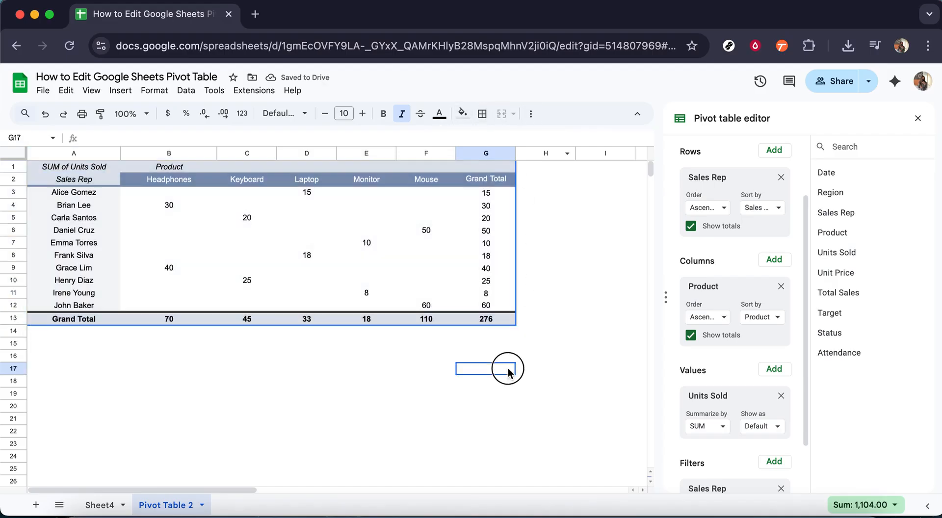
Step: Keep Units Sold summarized by SUM
scroll(726, 397, down, 2)
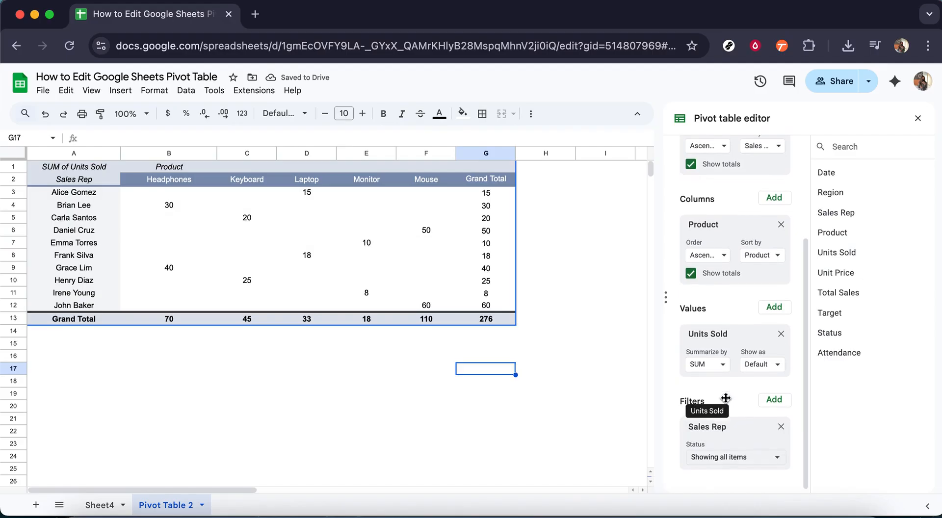
click(723, 364)
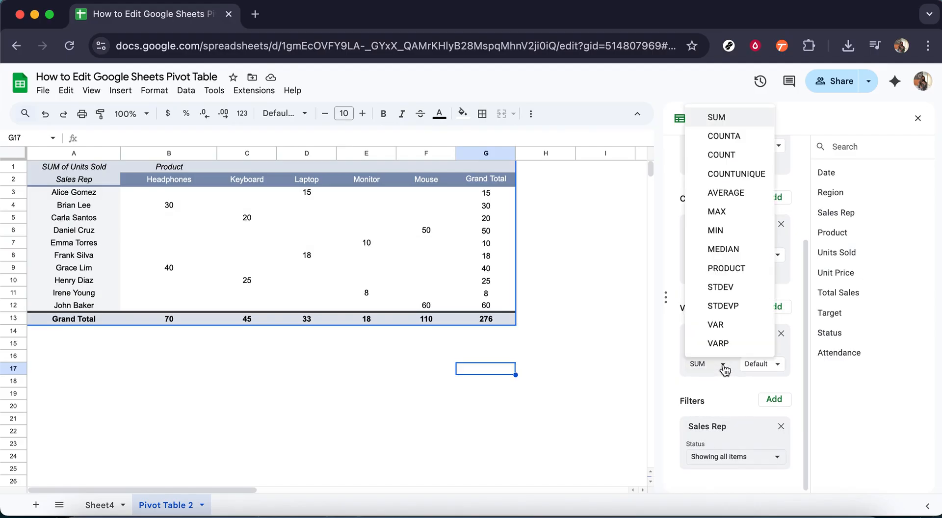
click(726, 380)
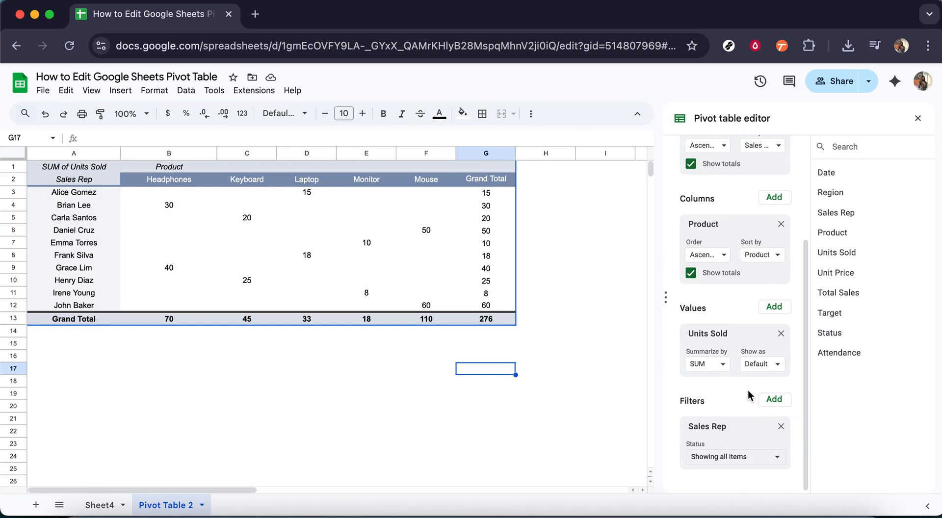
Step: Filter Sales Rep to the first three reps, leaving Headphones, Keyboard and Laptop columns totaling 65
click(733, 460)
scroll(741, 454, down, 2)
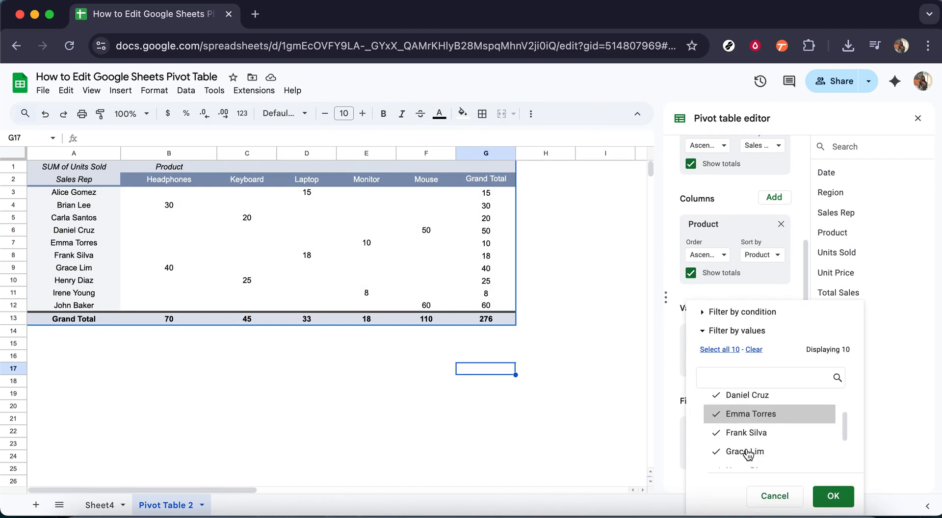
scroll(748, 454, down, 3)
scroll(748, 453, up, 2)
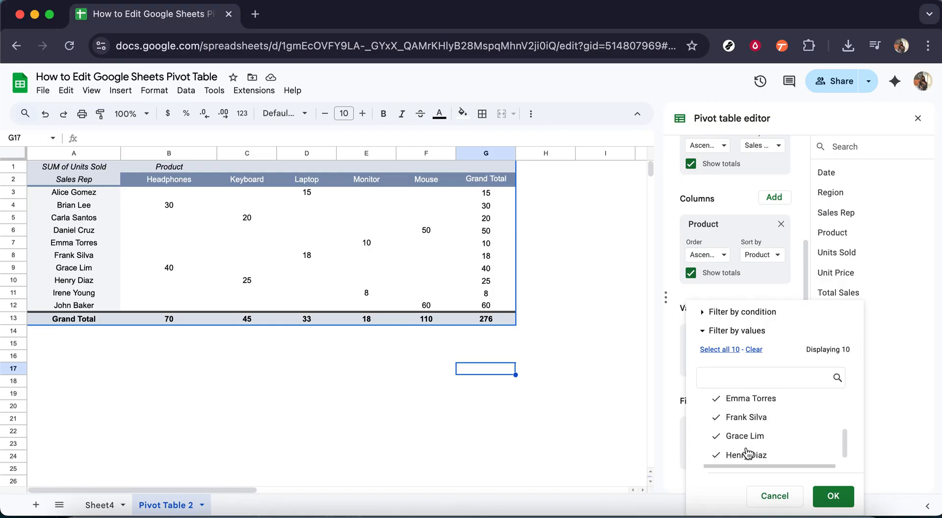
scroll(736, 442, up, 3)
click(753, 351)
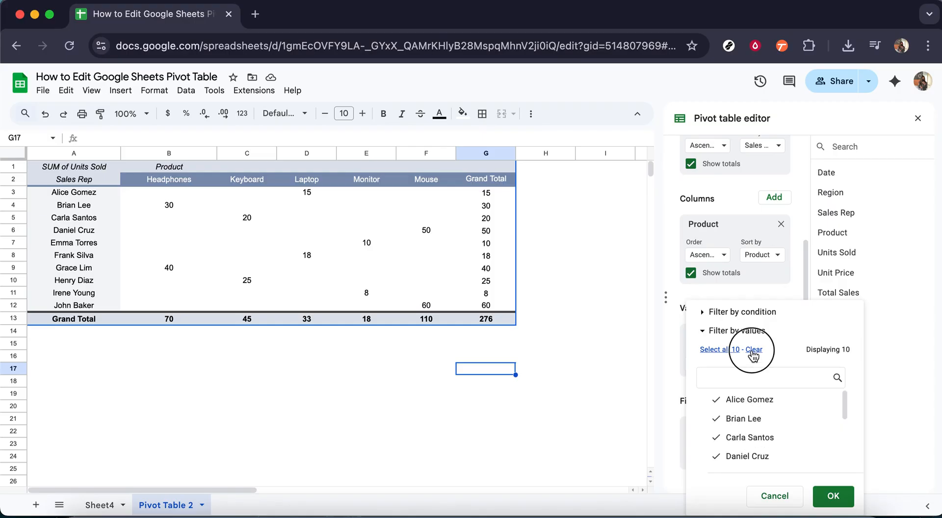
click(756, 420)
click(755, 400)
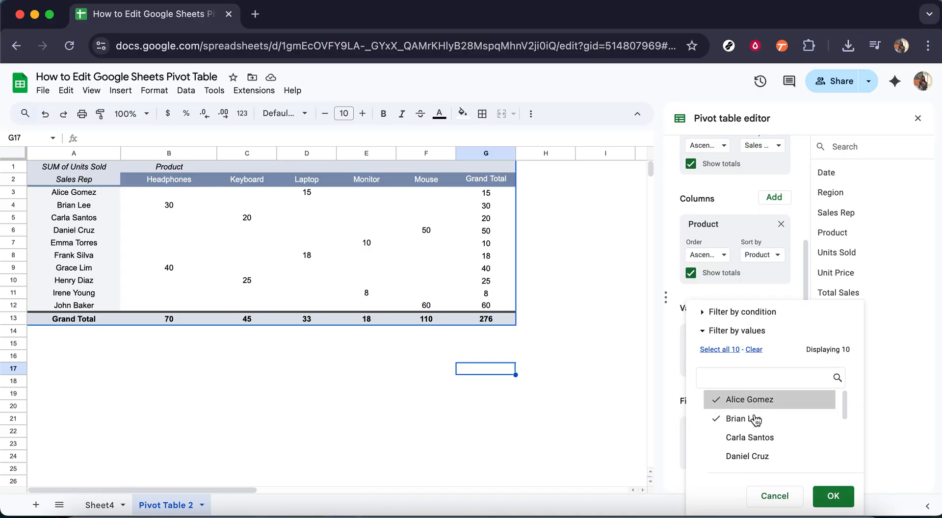
click(754, 439)
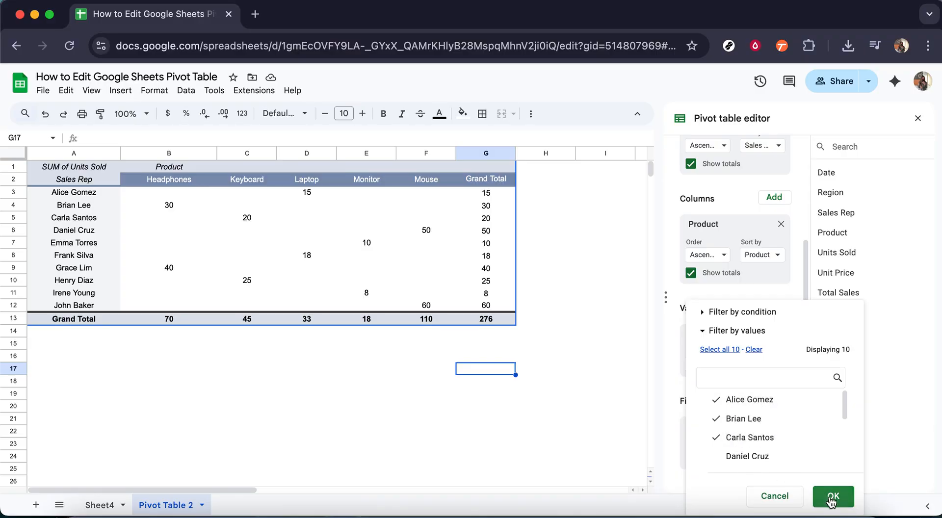
click(833, 499)
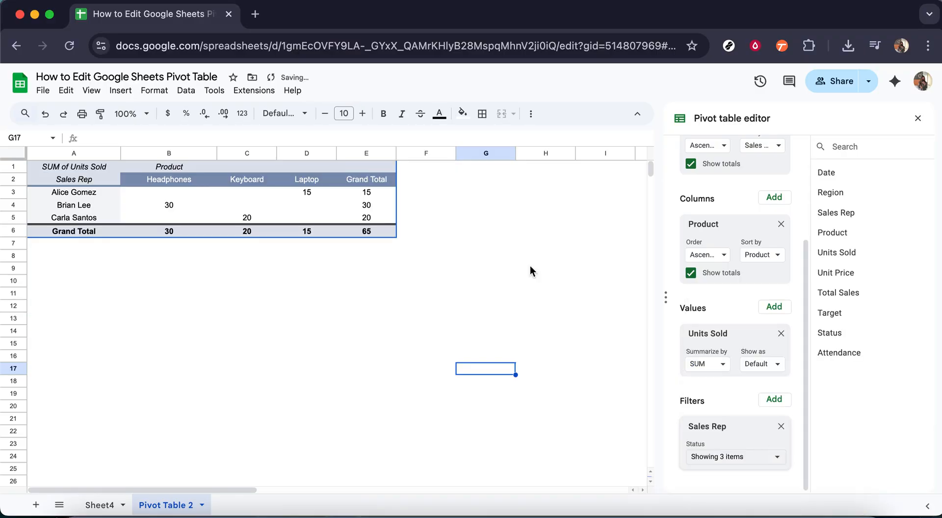
click(295, 305)
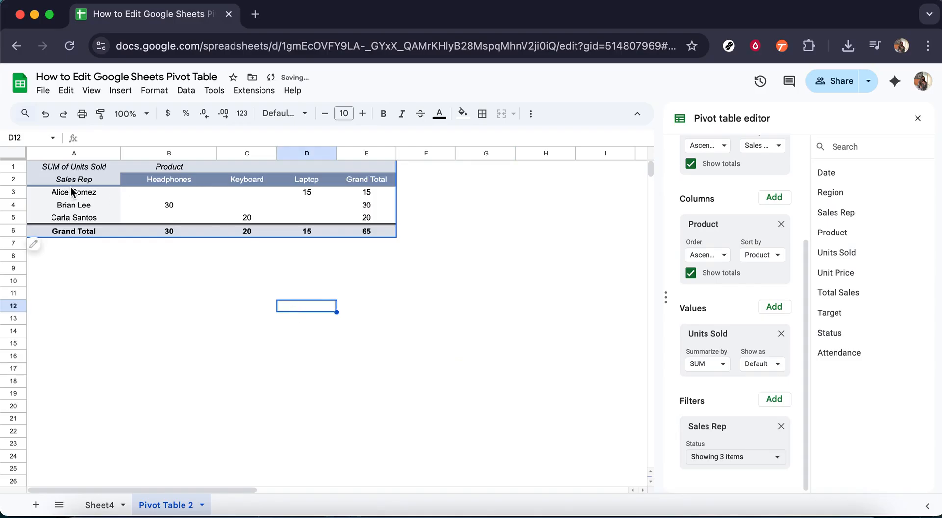
click(401, 260)
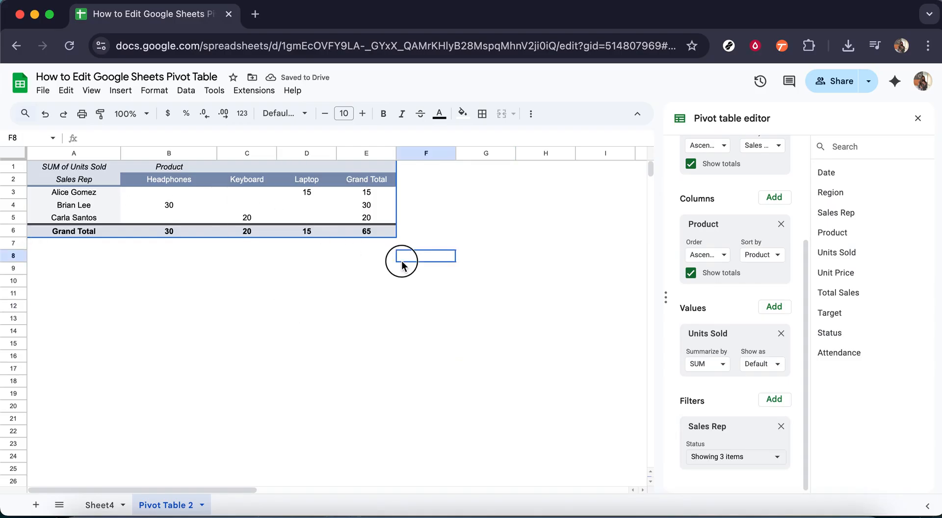